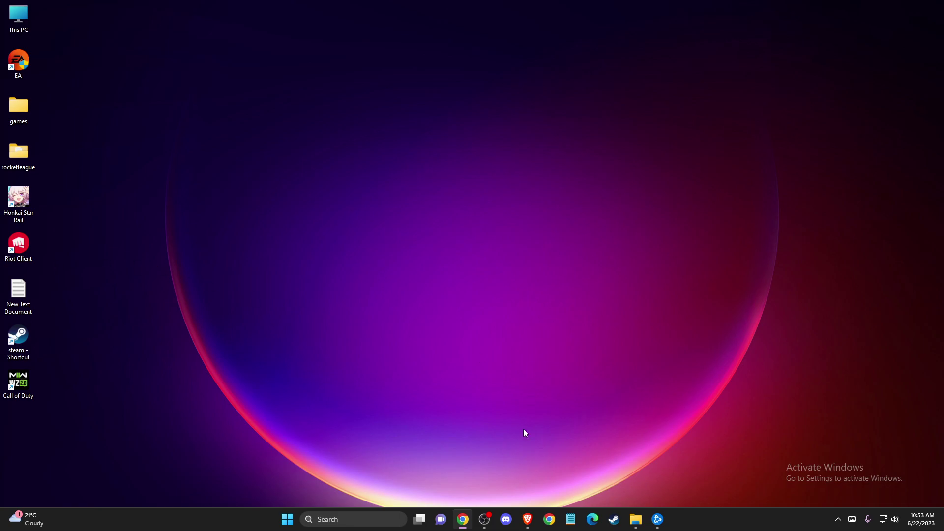
Check the state of the Steam services and regional servers on the Unofficial Steam Status page in Brave.
{"action": "left_click", "coordinate": [528, 520]}
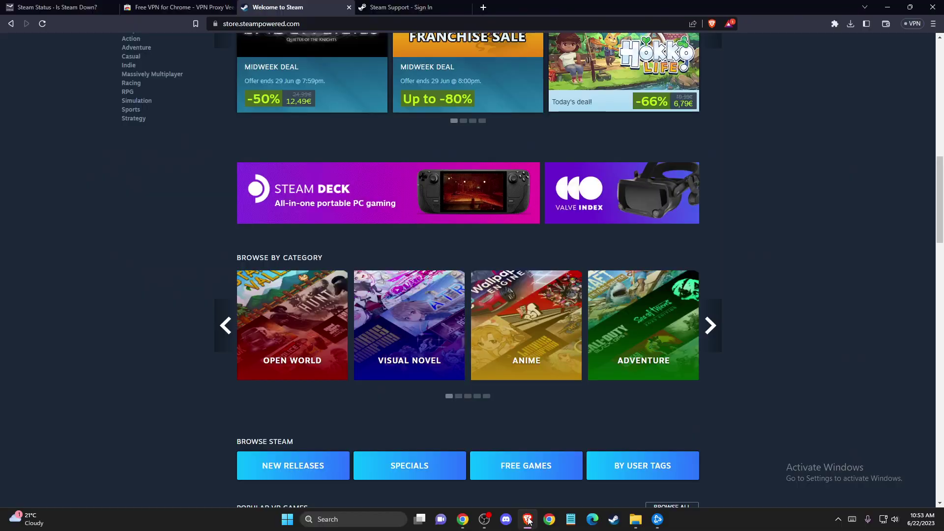
{"action": "left_click", "coordinate": [53, 5]}
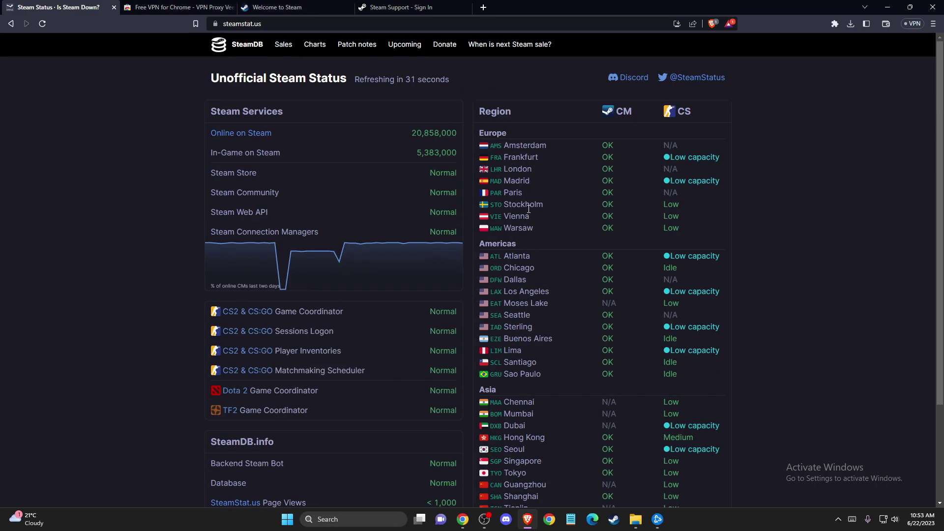
{"action": "scroll", "coordinate": [528, 209], "scroll_direction": "down", "scroll_amount": 2}
{"action": "scroll", "coordinate": [501, 195], "scroll_direction": "up", "scroll_amount": 2}
{"action": "scroll", "coordinate": [541, 230], "scroll_direction": "down", "scroll_amount": 3}
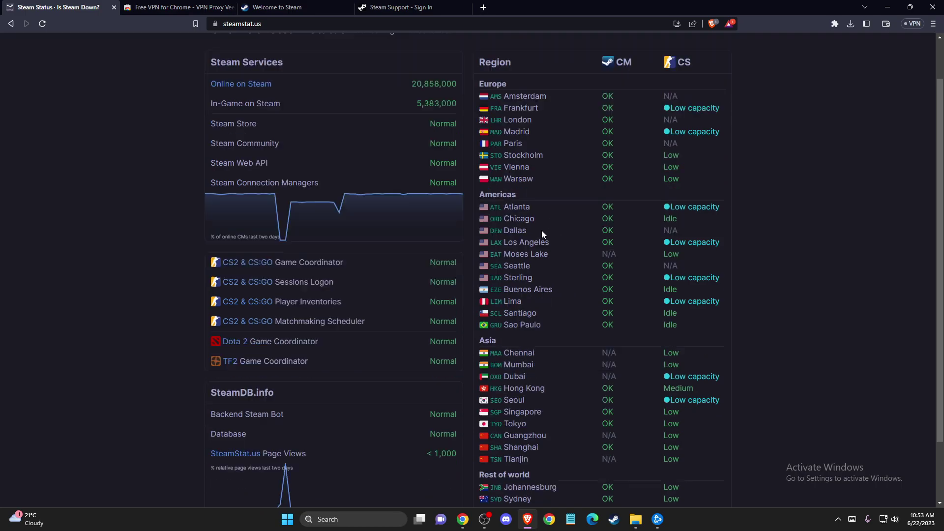
{"action": "scroll", "coordinate": [541, 237], "scroll_direction": "up", "scroll_amount": 3}
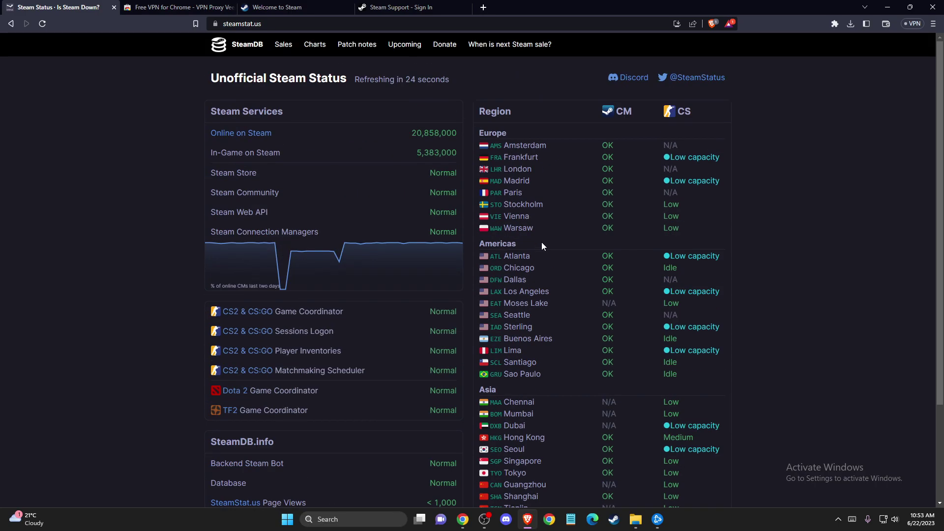
{"action": "left_click", "coordinate": [887, 7]}
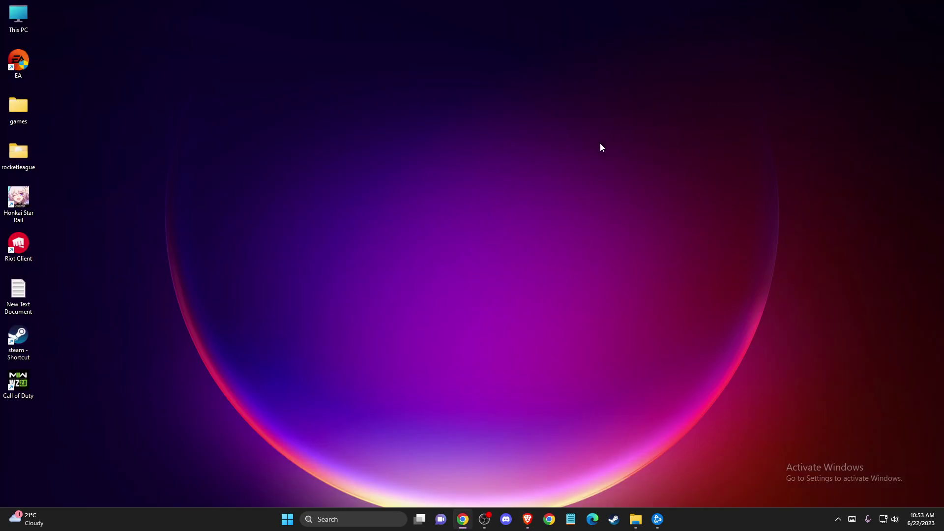
Expand the Steam Client WebHelper process in Task Manager and bring up its end-task option, closing Task Manager without using it.
{"action": "left_click", "coordinate": [614, 519]}
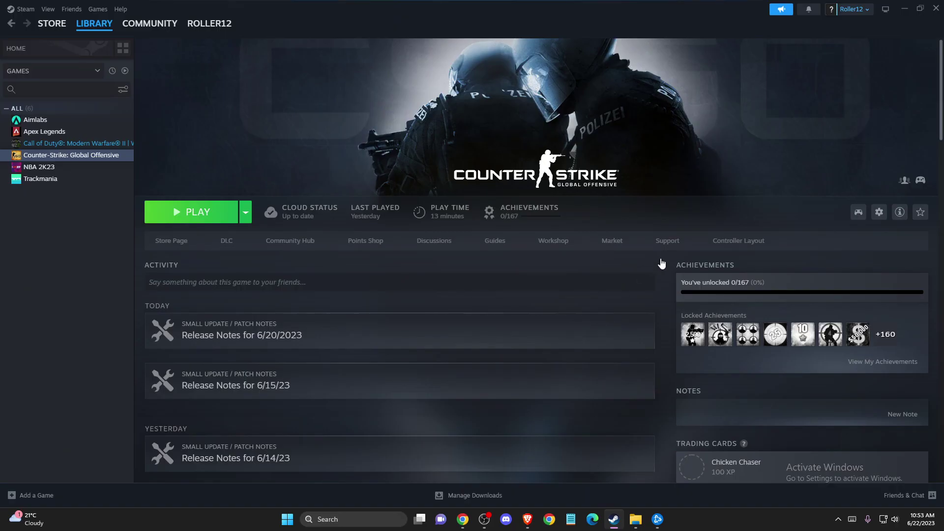
{"action": "left_click", "coordinate": [905, 8]}
{"action": "left_click", "coordinate": [321, 512]}
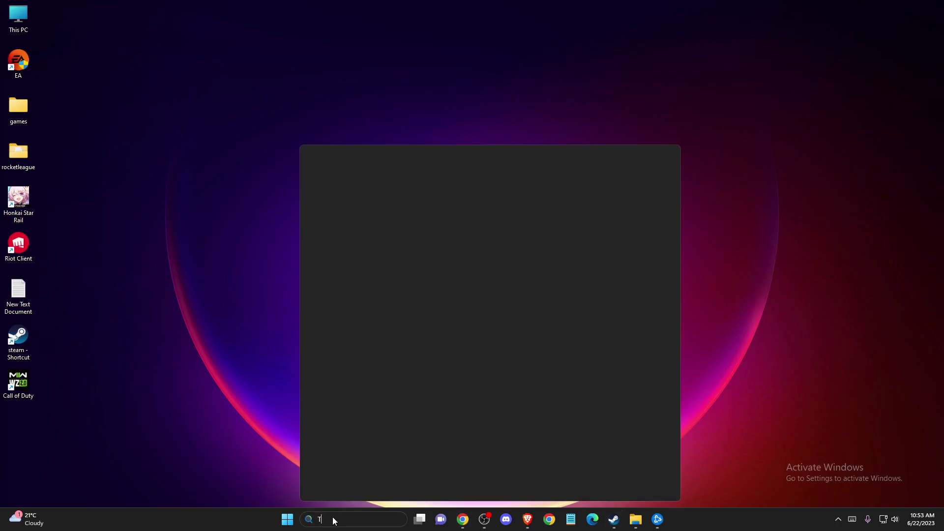
{"action": "type", "text": "Task Manager"}
{"action": "left_click", "coordinate": [343, 217]}
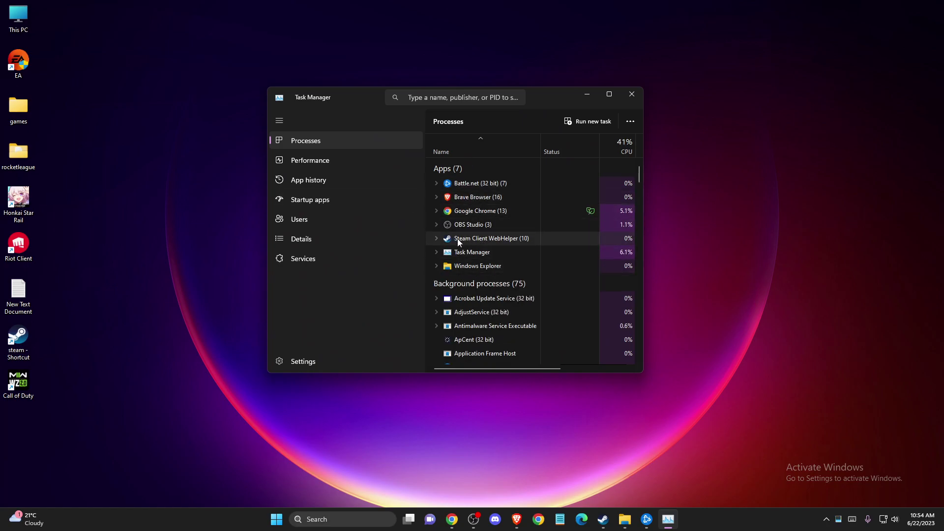
{"action": "right_click", "coordinate": [458, 241]}
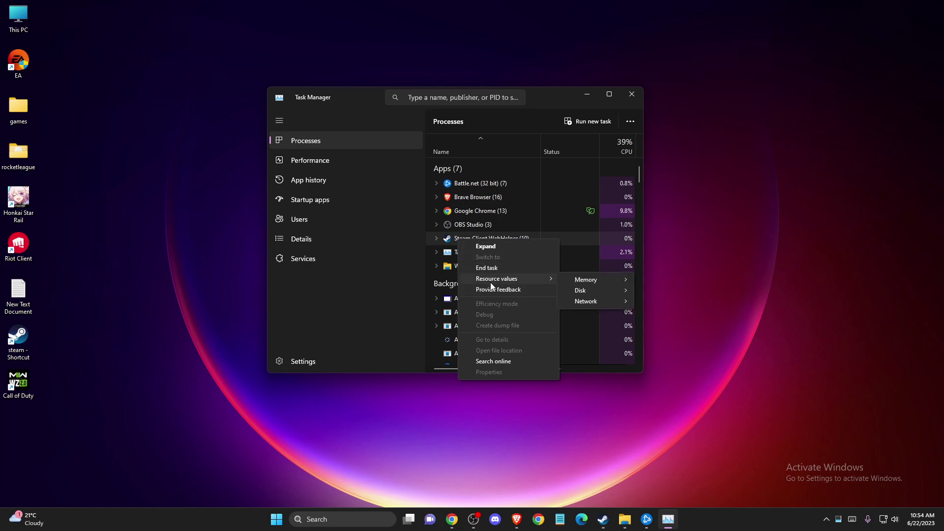
{"action": "left_click", "coordinate": [486, 246]}
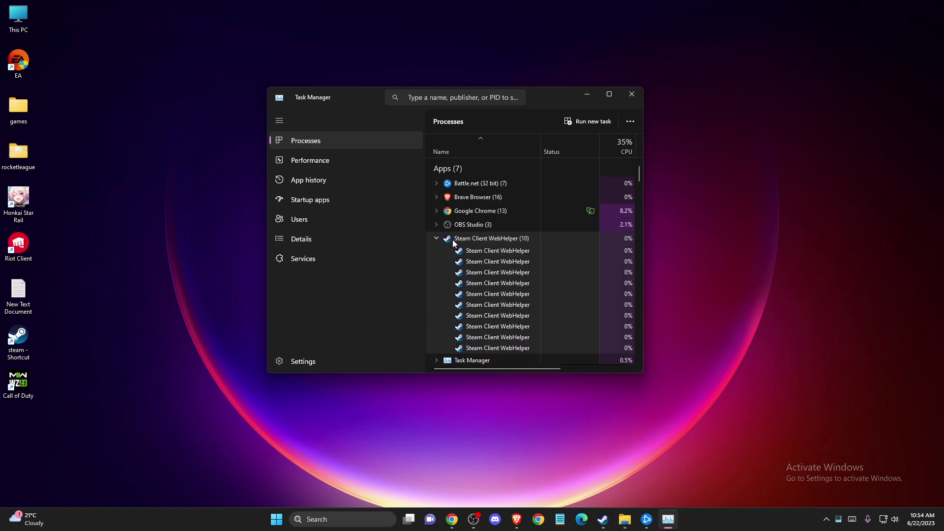
{"action": "right_click", "coordinate": [465, 240]}
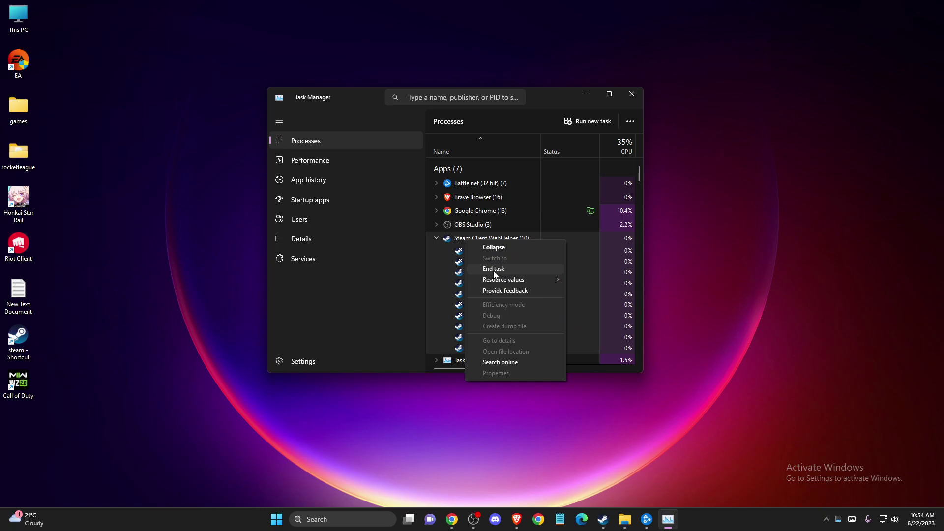
{"action": "left_click", "coordinate": [632, 96]}
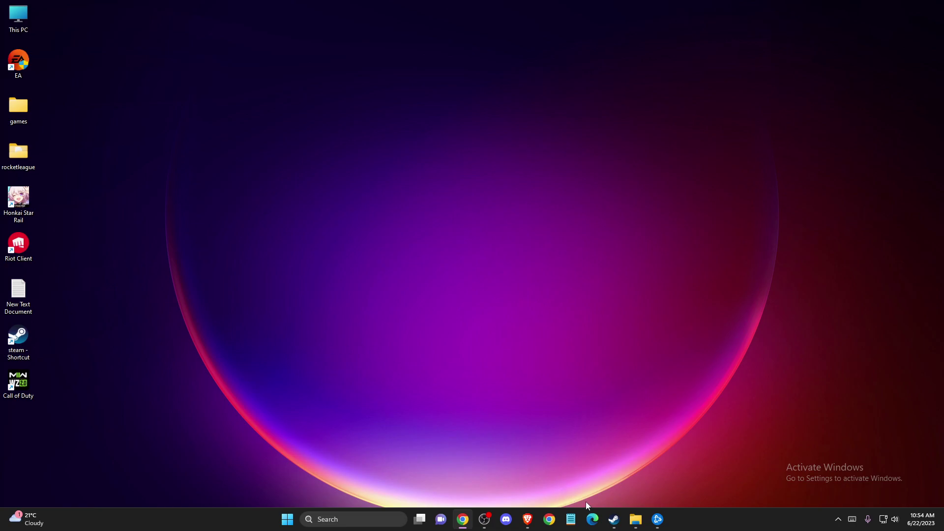
Switch to Steam and look at the account options for changing or signing out of the account.
{"action": "left_click", "coordinate": [615, 520]}
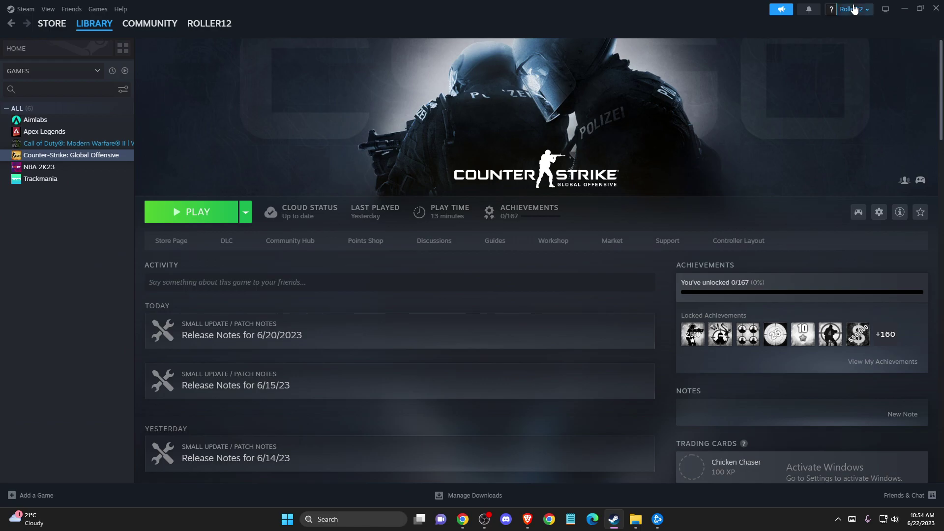
{"action": "left_click", "coordinate": [854, 9]}
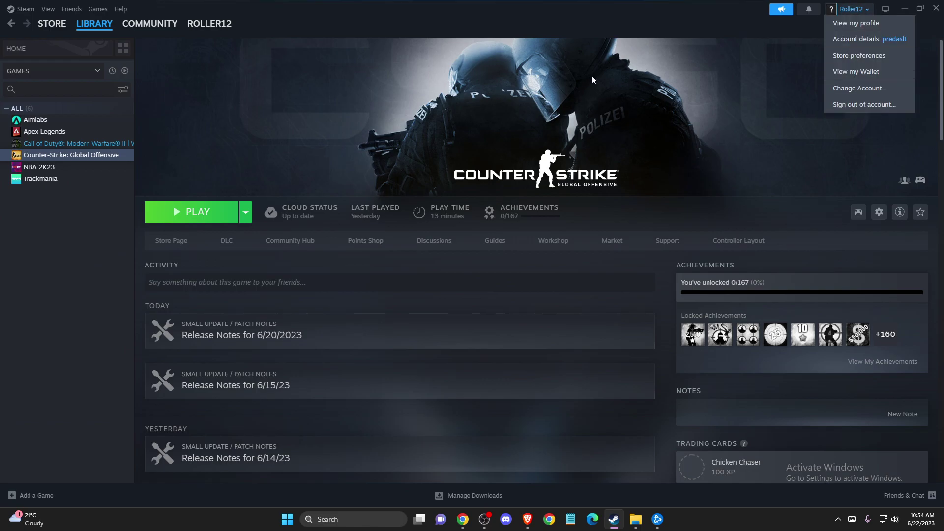
{"action": "left_click", "coordinate": [513, 99]}
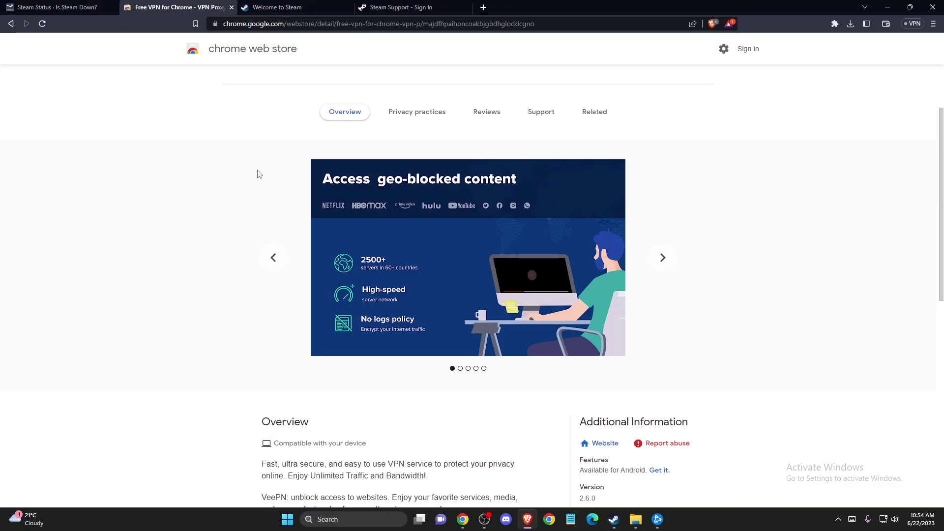
Review the VPN Proxy VeePN extension page in the Chrome Web Store and the Steam store home page.
{"action": "scroll", "coordinate": [257, 172], "scroll_direction": "up", "scroll_amount": 2}
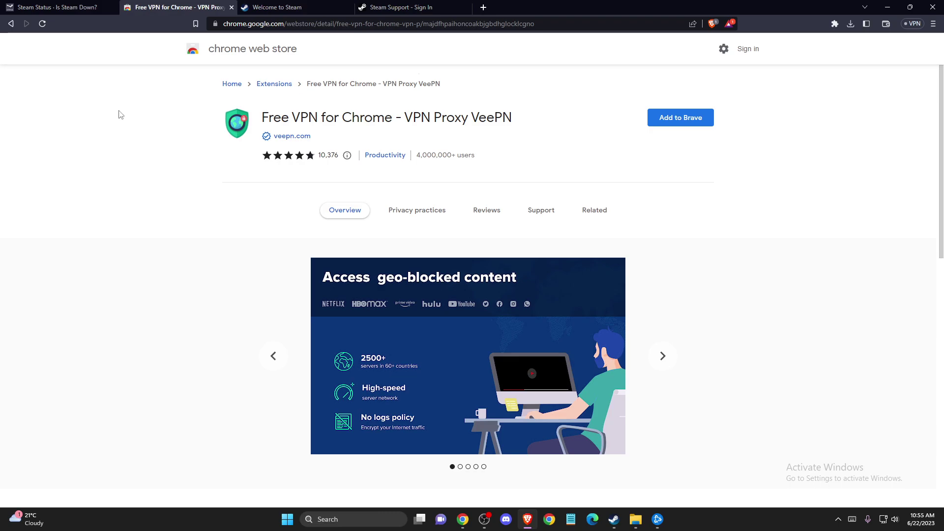
{"action": "left_click", "coordinate": [311, 7]}
{"action": "scroll", "coordinate": [243, 67], "scroll_direction": "up", "scroll_amount": 5}
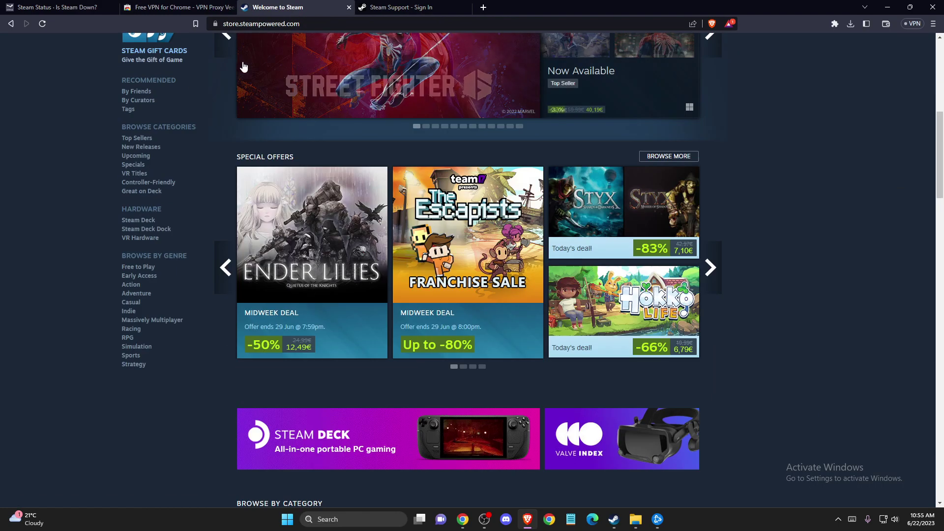
{"action": "scroll", "coordinate": [243, 66], "scroll_direction": "up", "scroll_amount": 5}
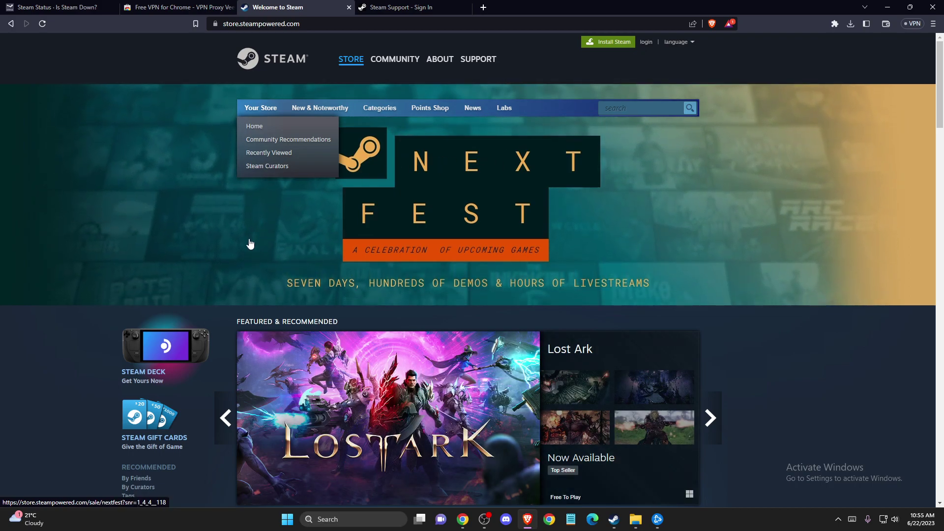
{"action": "scroll", "coordinate": [244, 217], "scroll_direction": "down", "scroll_amount": 3}
{"action": "scroll", "coordinate": [228, 217], "scroll_direction": "up", "scroll_amount": 3}
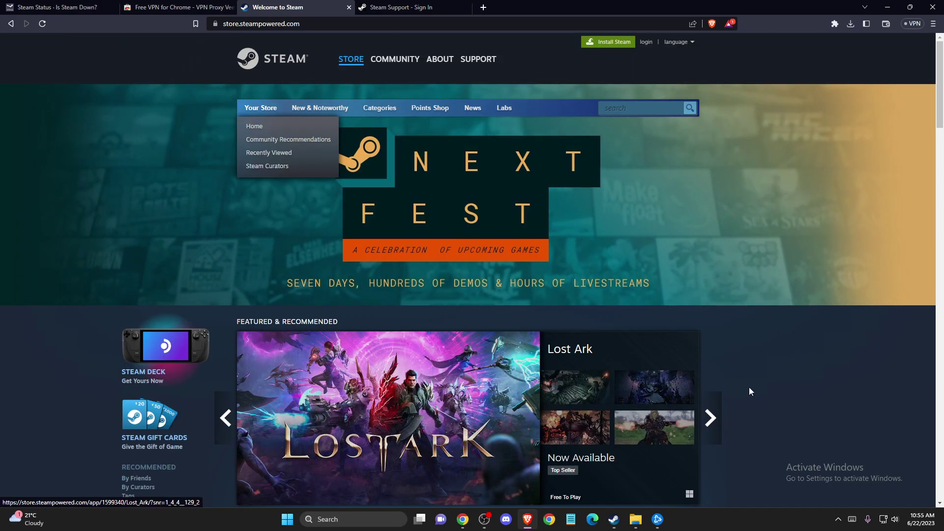
Inspect the Steam store page and view its application storage options for clearing site data, including cookies and cache.
{"action": "right_click", "coordinate": [759, 368]}
{"action": "left_click", "coordinate": [782, 358]}
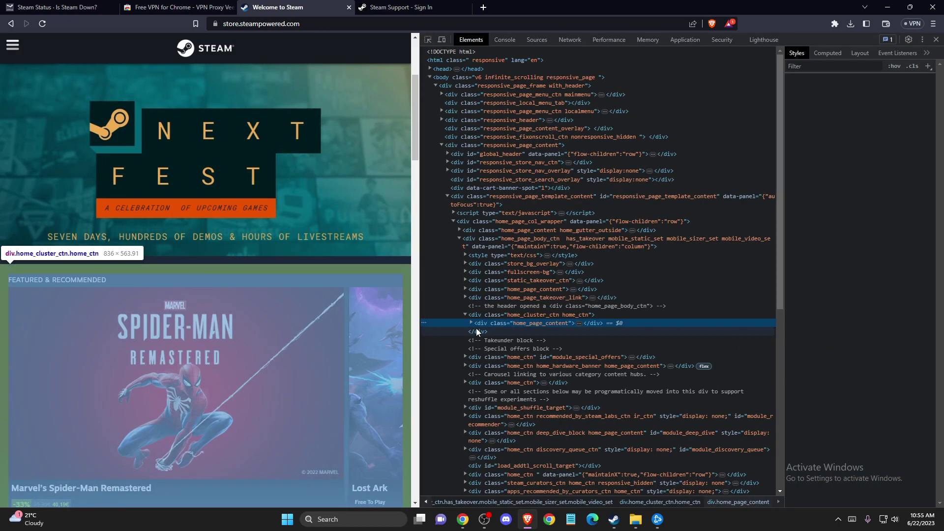
{"action": "left_click", "coordinate": [685, 40]}
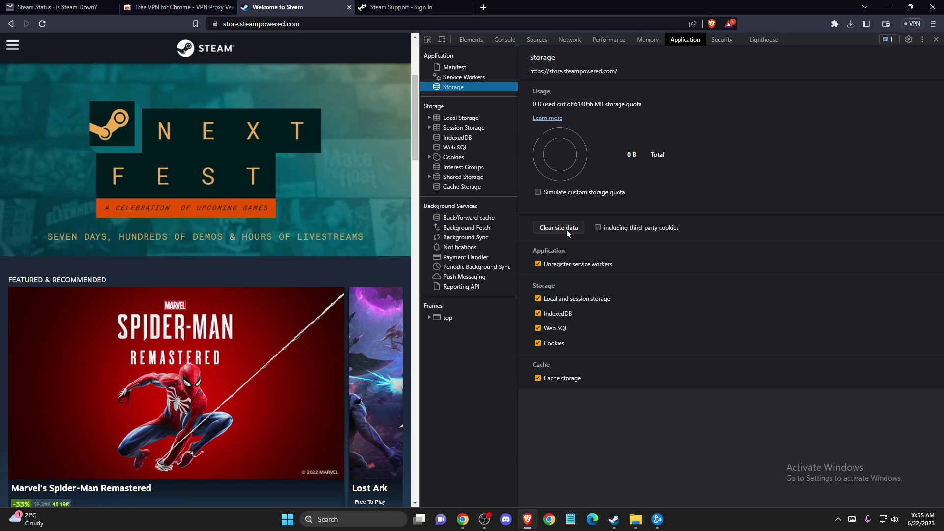
{"action": "key", "text": "F12"}
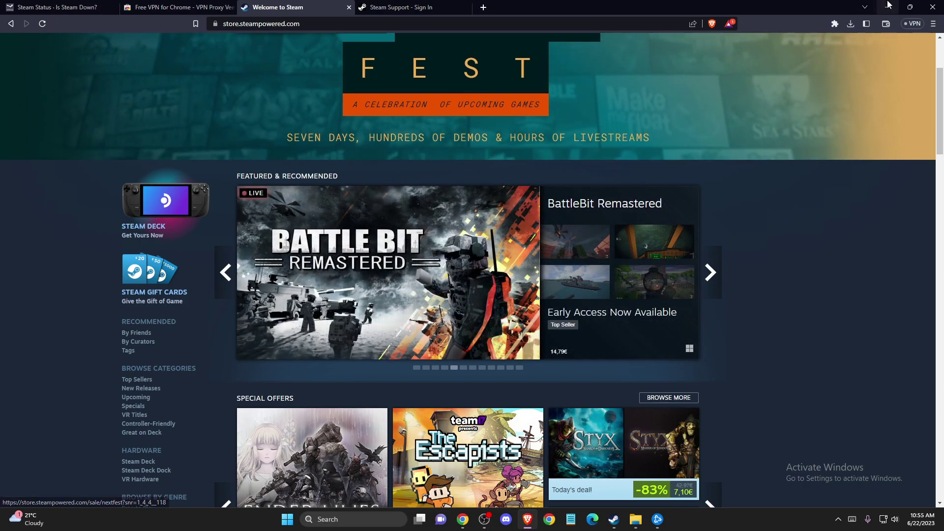
{"action": "key", "text": "alt+Tab"}
{"action": "left_click", "coordinate": [905, 10]}
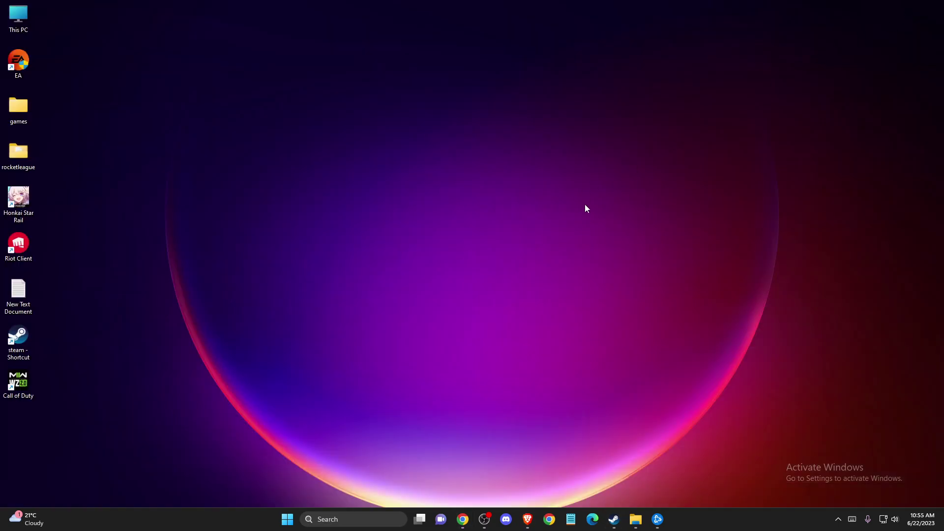
Flush the DNS cache by running ipconfig /flushdns in an administrator Command Prompt, and close it.
{"action": "left_click", "coordinate": [365, 515]}
{"action": "type", "text": "CMD"}
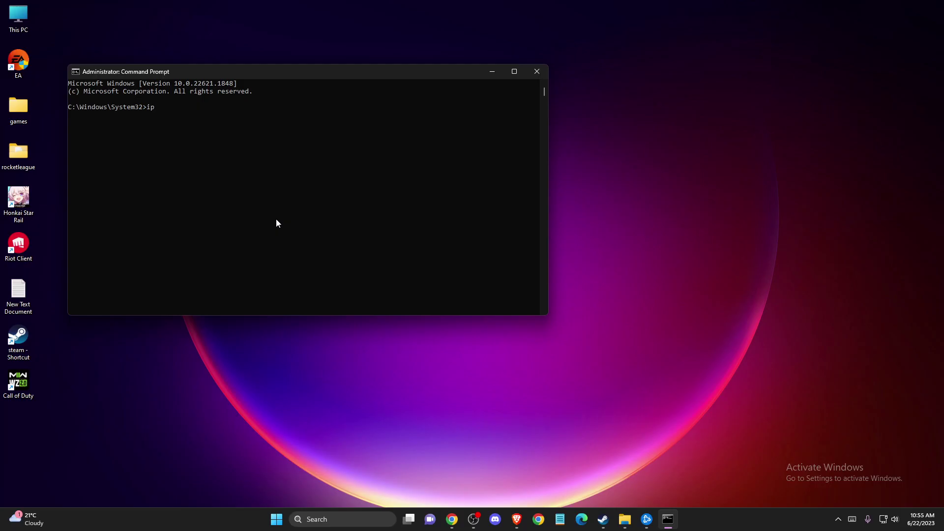
{"action": "type", "text": "config /flushdns"}
{"action": "key", "text": "Return"}
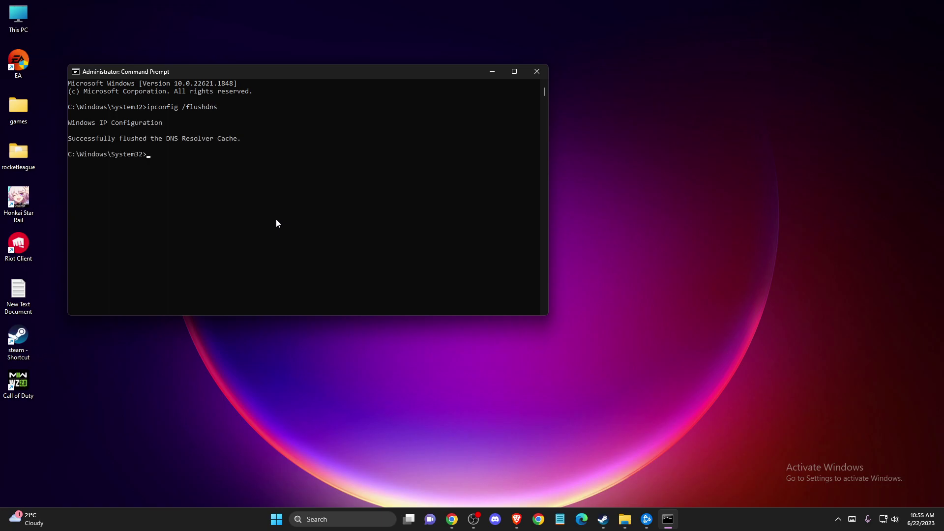
{"action": "key", "text": "alt+F4"}
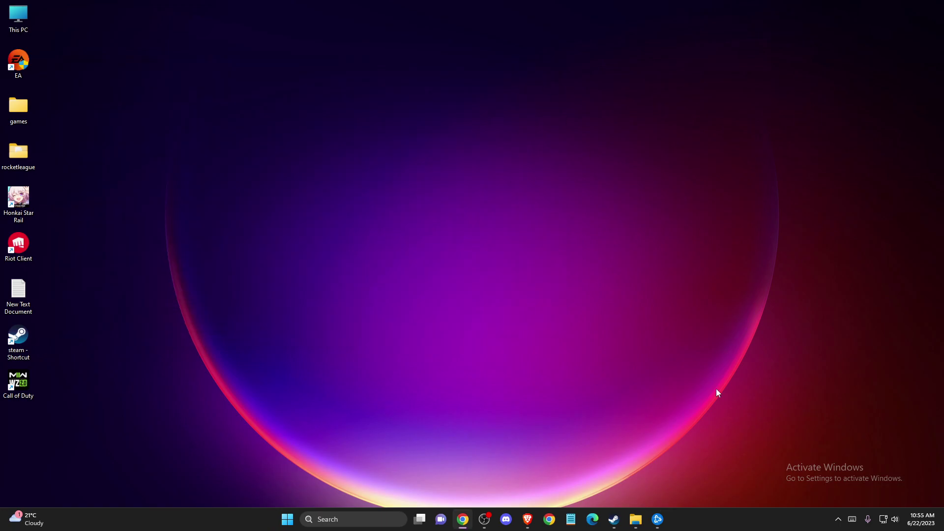
Open the properties of the Ethernet adapter from the advanced network settings.
{"action": "right_click", "coordinate": [885, 524]}
{"action": "left_click", "coordinate": [881, 491]}
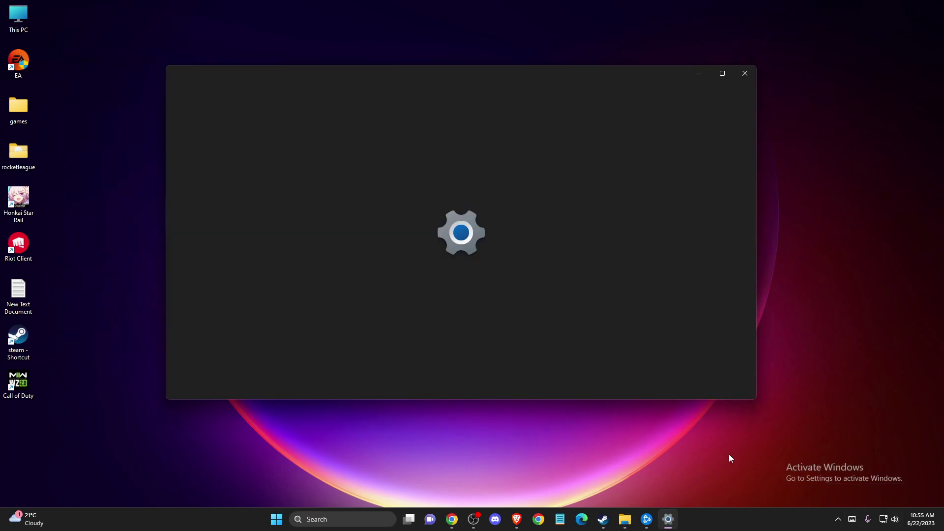
{"action": "left_click", "coordinate": [382, 337]}
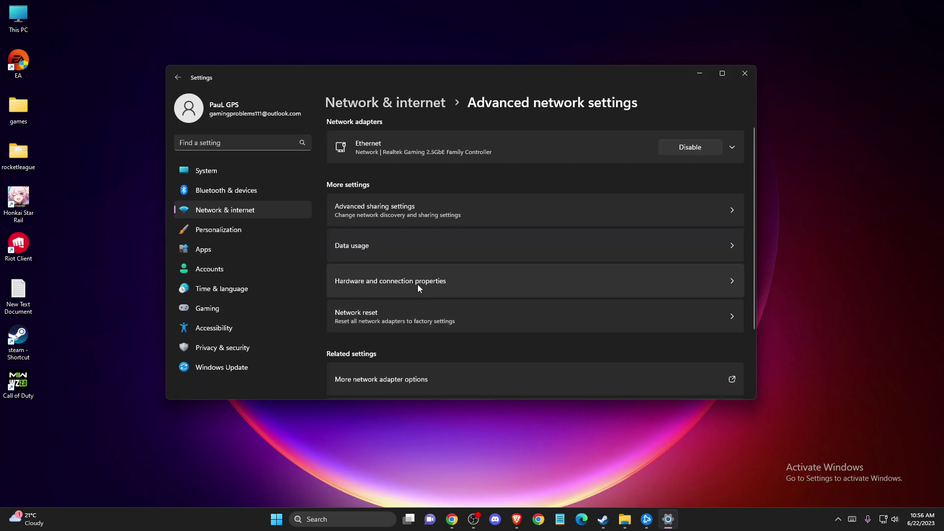
{"action": "scroll", "coordinate": [396, 287], "scroll_direction": "down", "scroll_amount": 3}
{"action": "left_click", "coordinate": [400, 286]}
{"action": "left_click", "coordinate": [243, 193]}
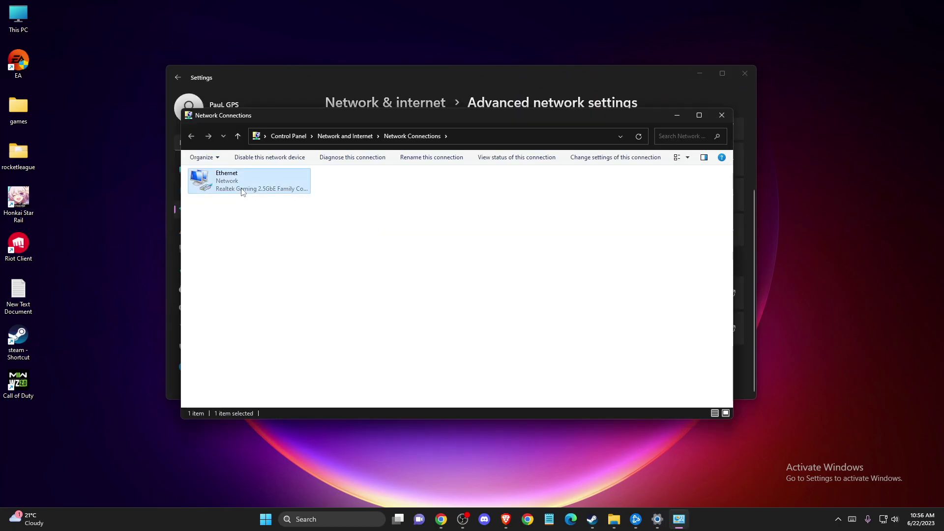
{"action": "right_click", "coordinate": [242, 192]}
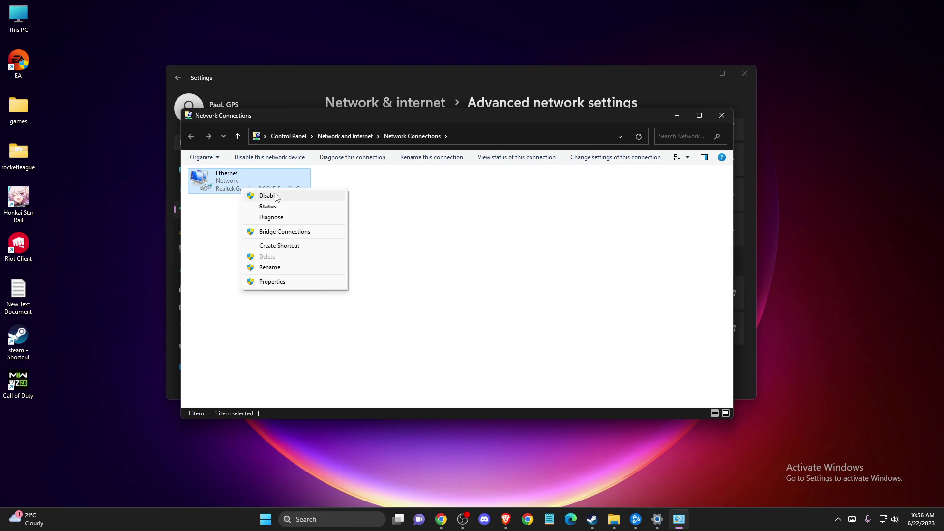
{"action": "left_click", "coordinate": [268, 282]}
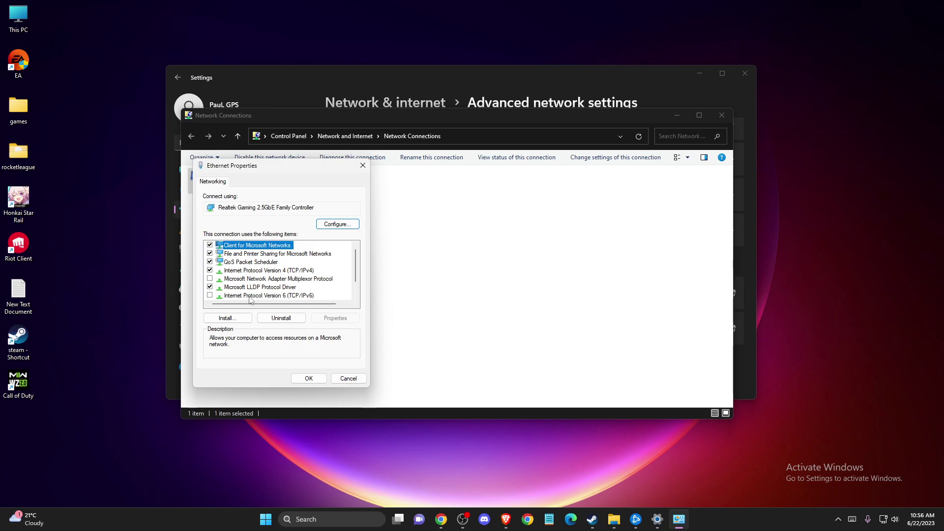
Confirm preferred DNS server 8.8.8.8 and alternate 8.8.4.4 in the Internet Protocol Version 4 properties, and close the network windows.
{"action": "left_click", "coordinate": [268, 295]}
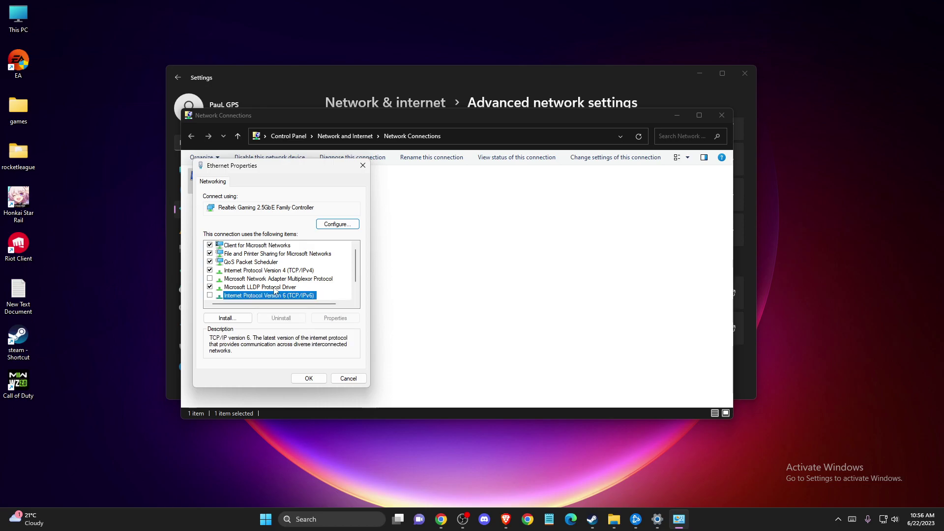
{"action": "left_click", "coordinate": [252, 272]}
{"action": "double_click", "coordinate": [257, 272]}
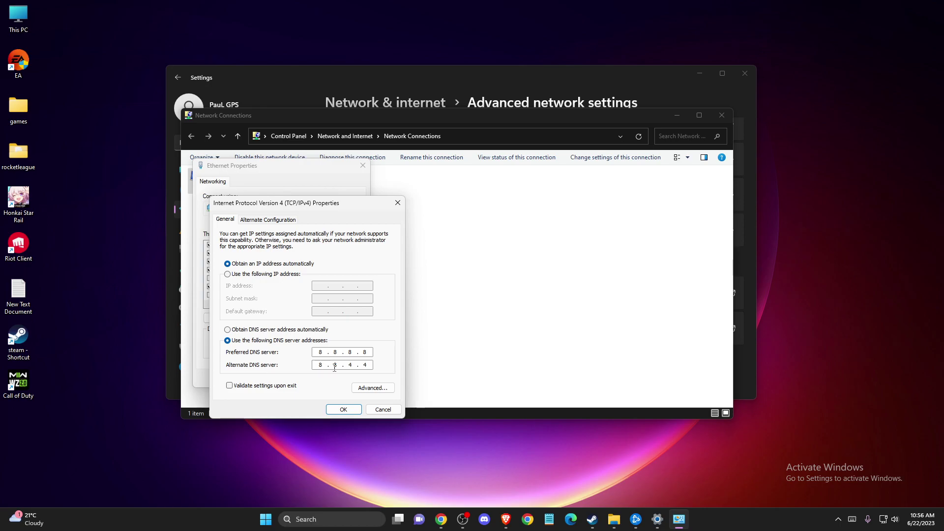
{"action": "left_click", "coordinate": [343, 409]}
{"action": "left_click", "coordinate": [348, 378]}
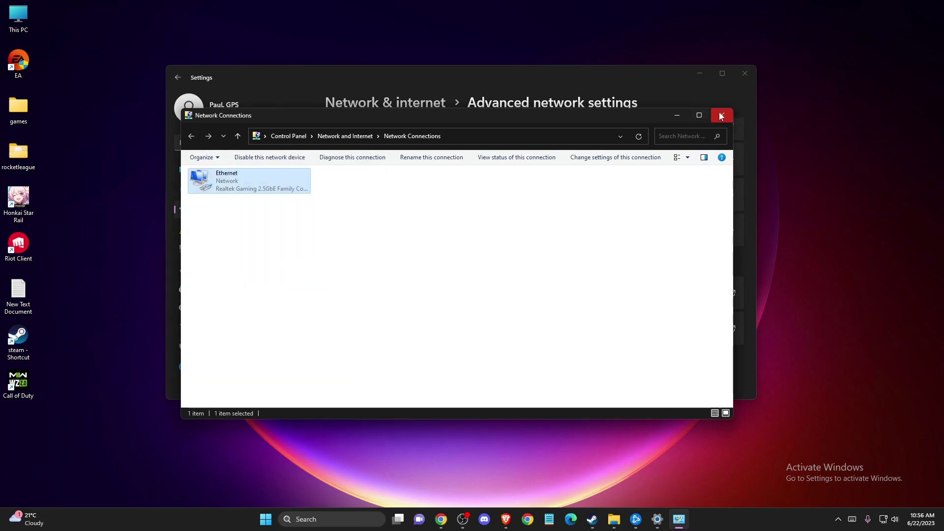
{"action": "left_click", "coordinate": [722, 115]}
{"action": "left_click", "coordinate": [745, 73]}
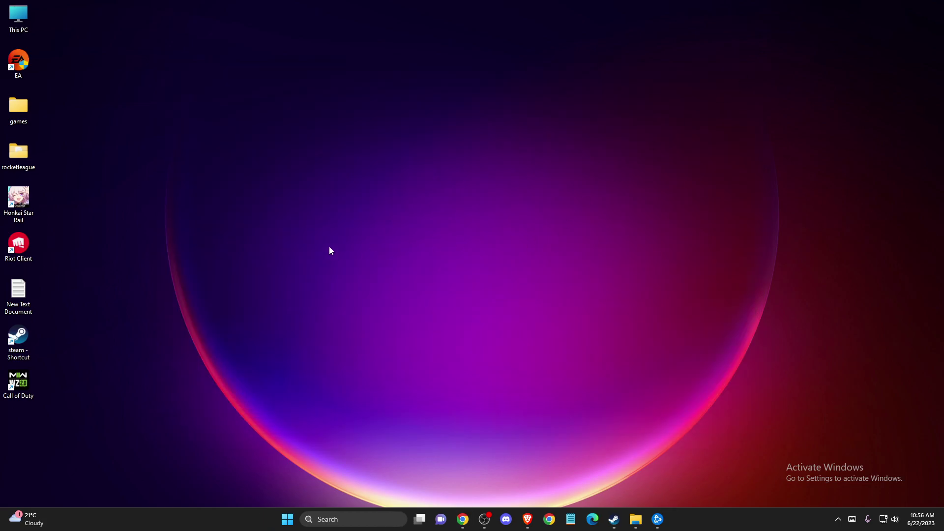